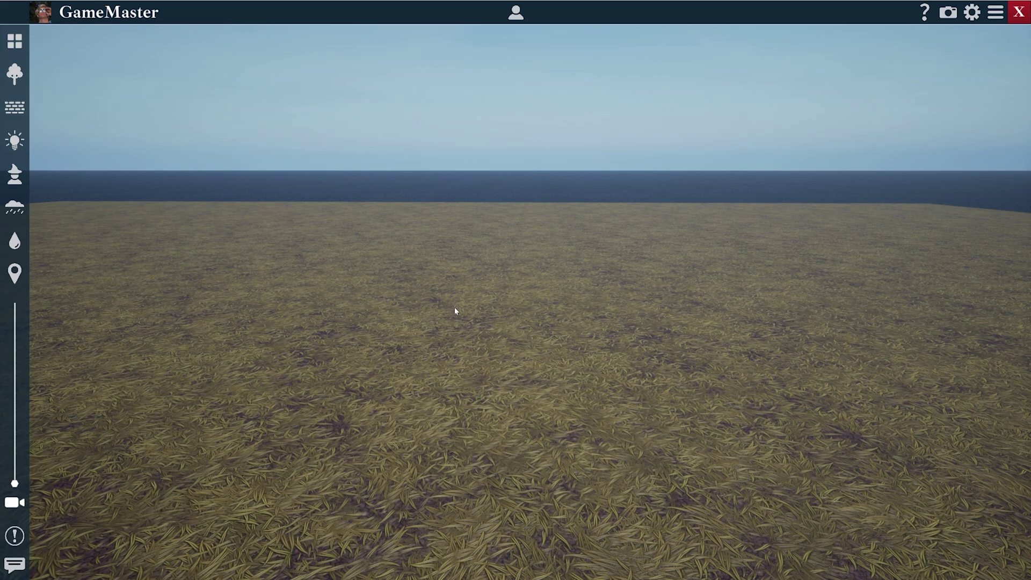
# - Place a Shield dome, a purple Aura and a fire Portal from the Fantasy effects onto the grass
pyautogui.click(13, 141)
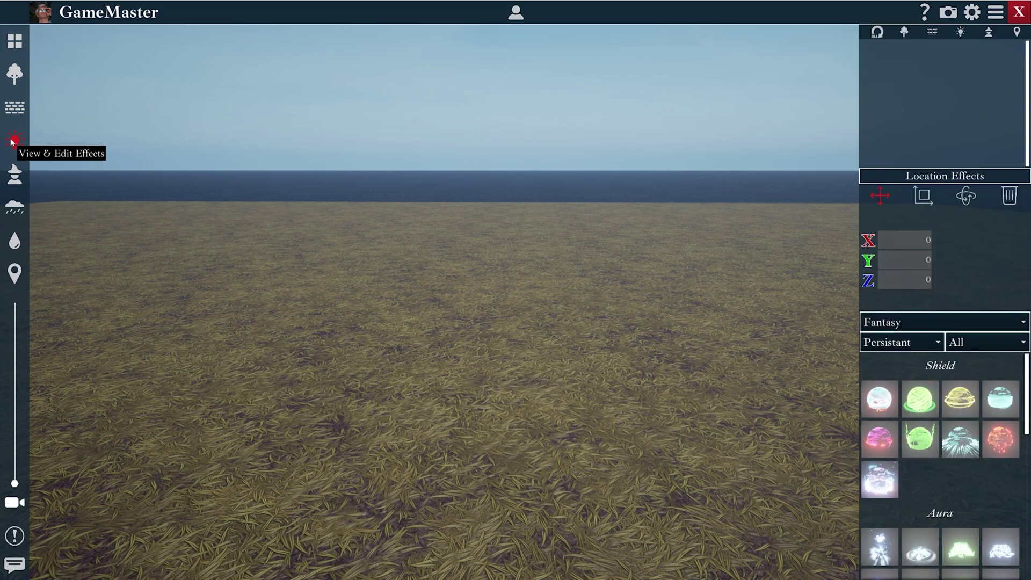
pyautogui.moveTo(876, 403); pyautogui.dragTo(263, 272)
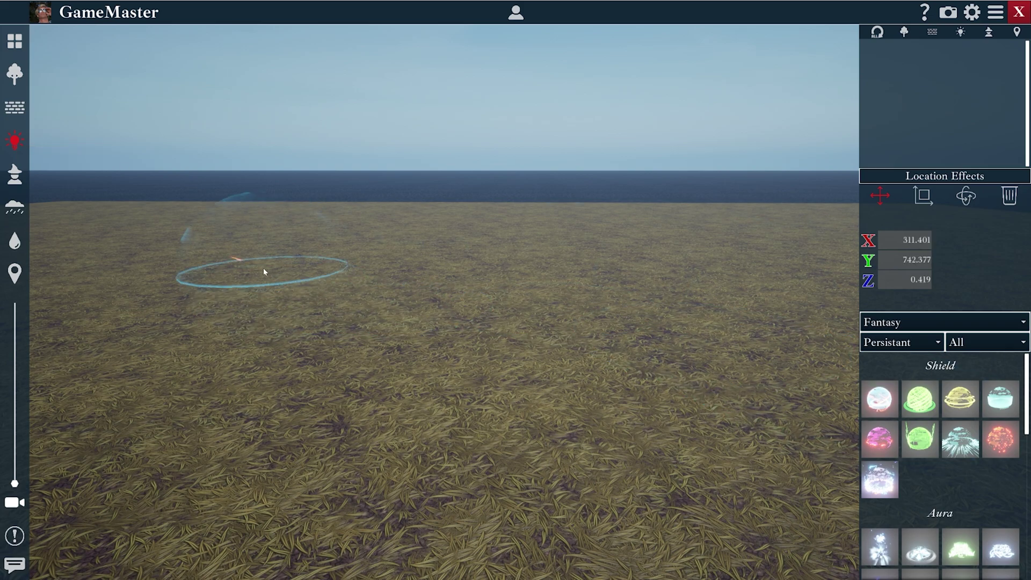
pyautogui.scroll(-3, 929, 430)
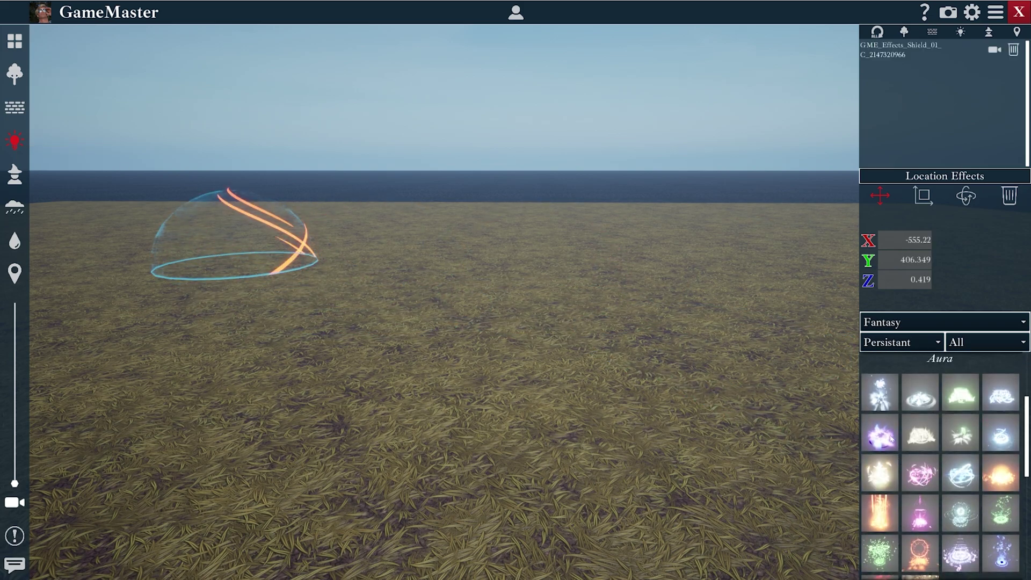
pyautogui.moveTo(891, 438); pyautogui.dragTo(479, 266)
pyautogui.scroll(-3, 967, 438)
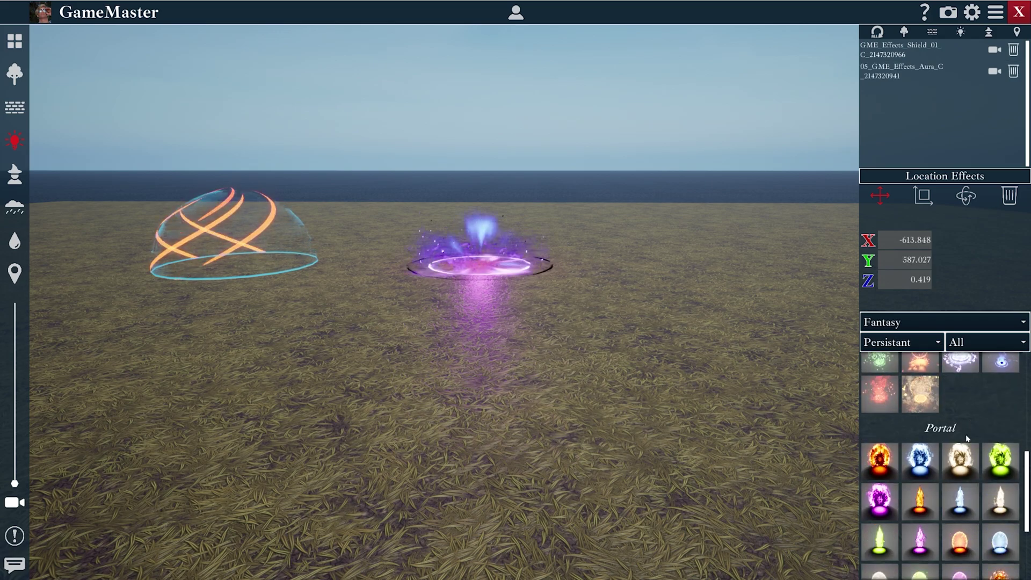
pyautogui.moveTo(879, 460); pyautogui.dragTo(692, 269)
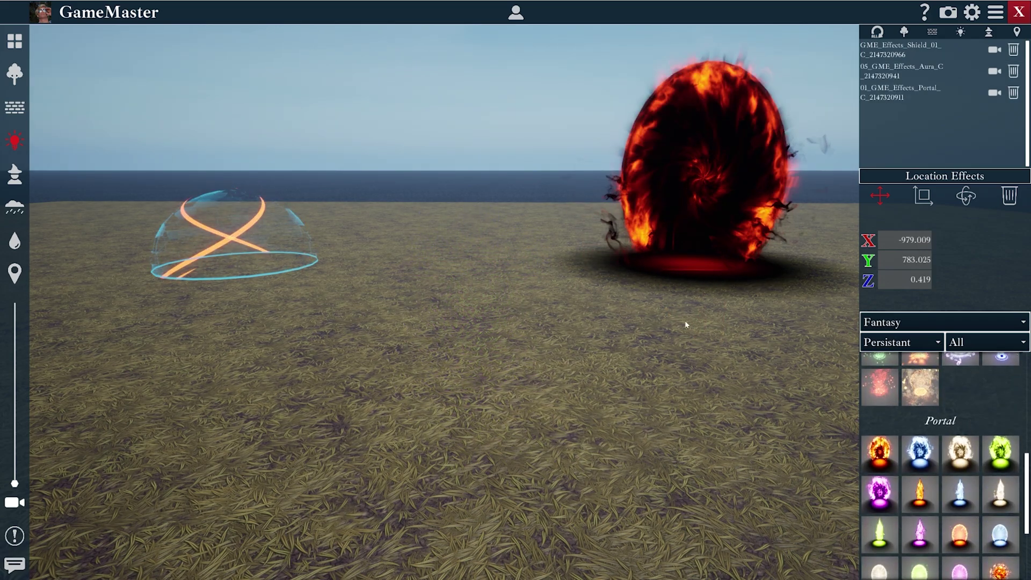
pyautogui.scroll(2, 629, 427)
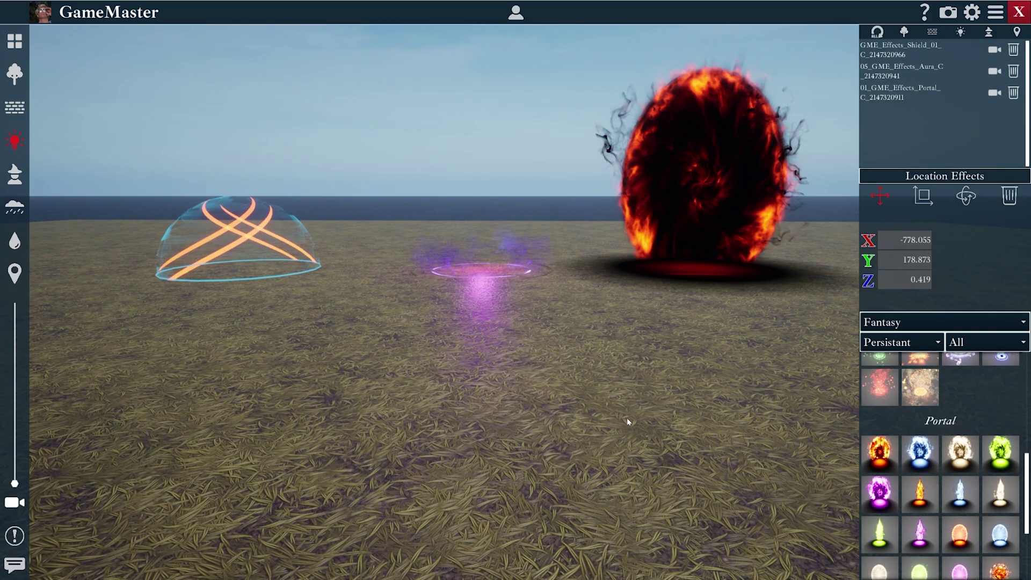
# - Set the shield dome's X scale to 0.25 and tilt its X rotation to -1.132
pyautogui.click(231, 252)
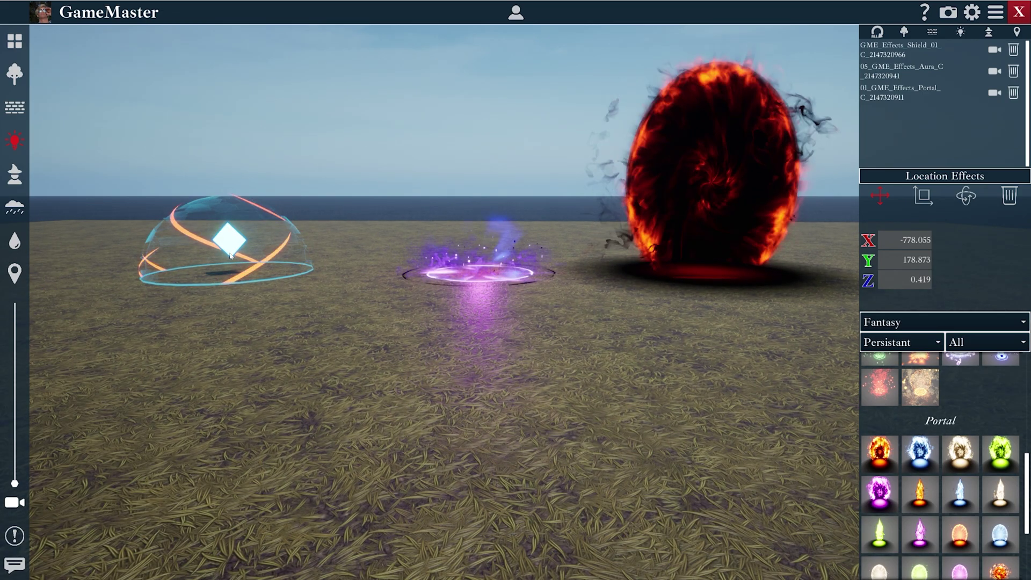
pyautogui.click(720, 239)
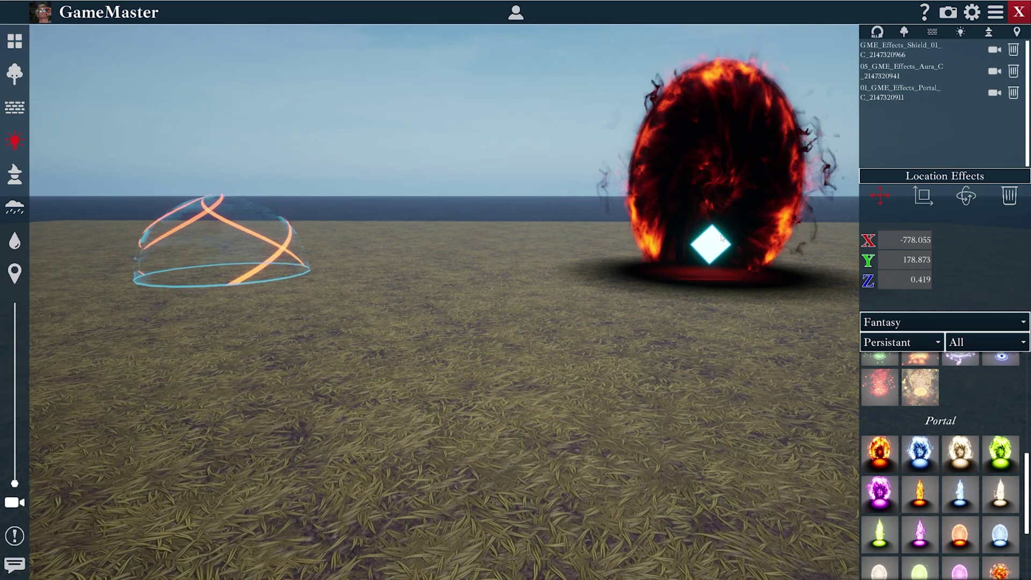
pyautogui.click(230, 309)
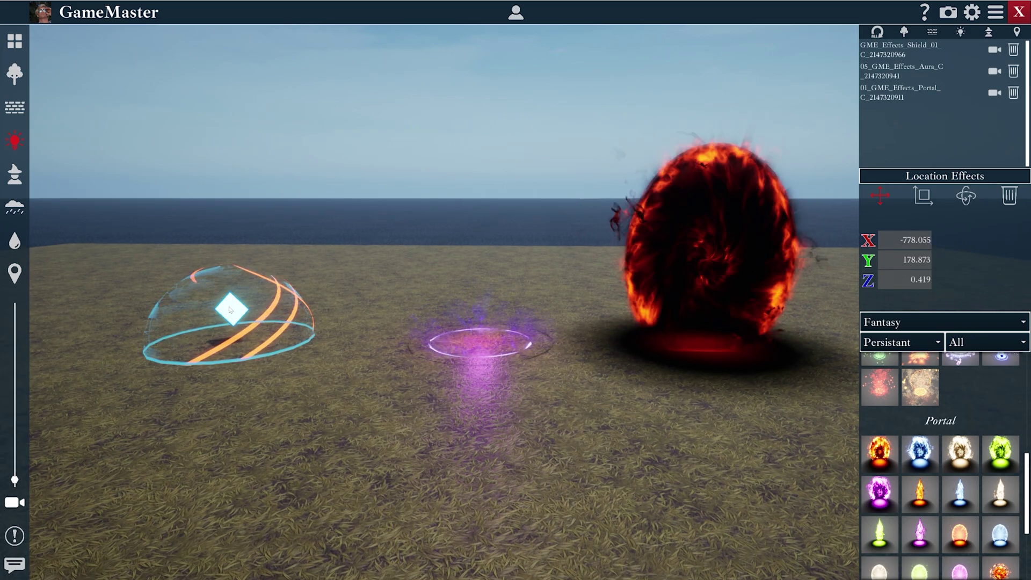
pyautogui.click(923, 195)
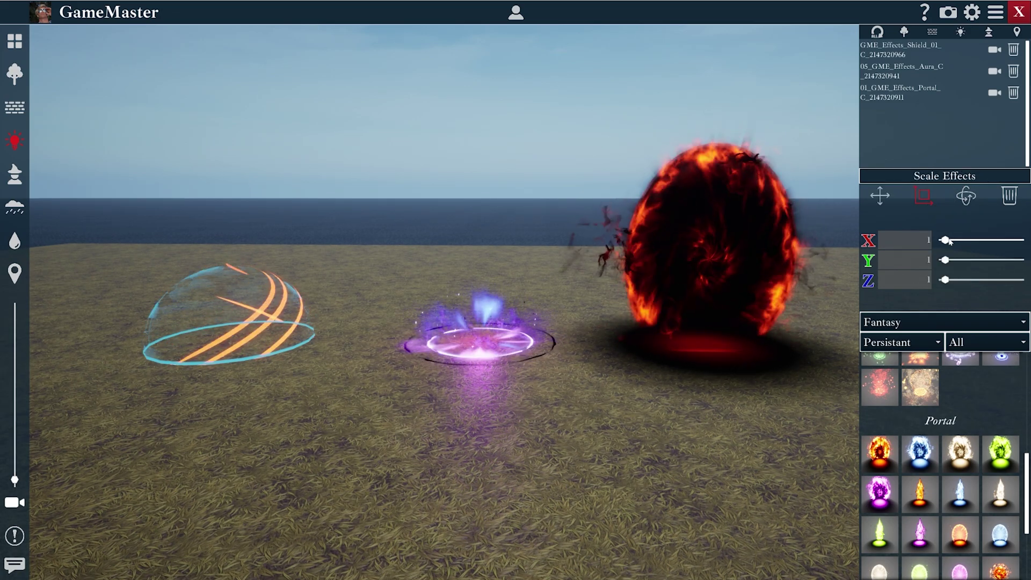
pyautogui.moveTo(947, 241); pyautogui.dragTo(924, 248)
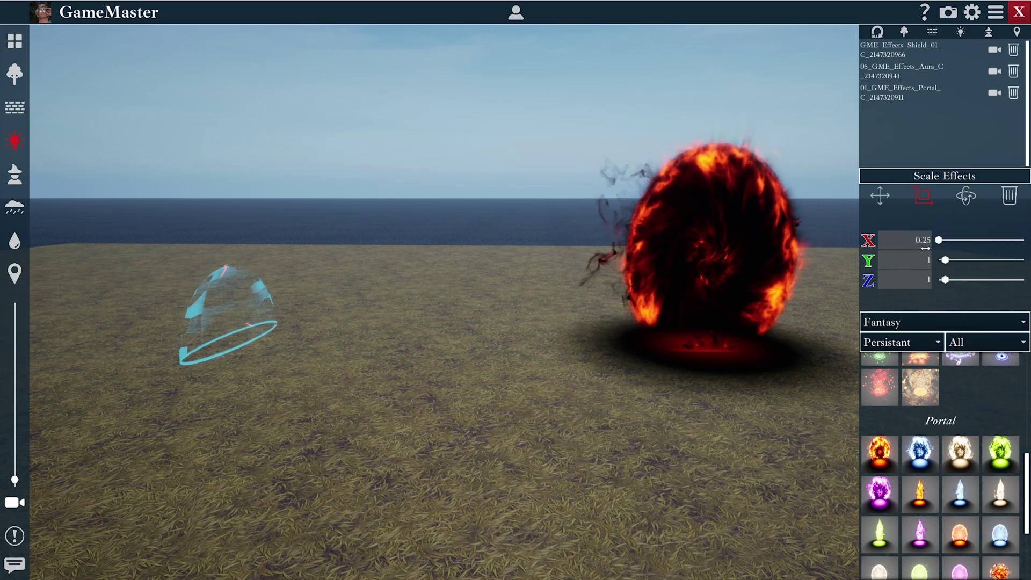
pyautogui.click(965, 195)
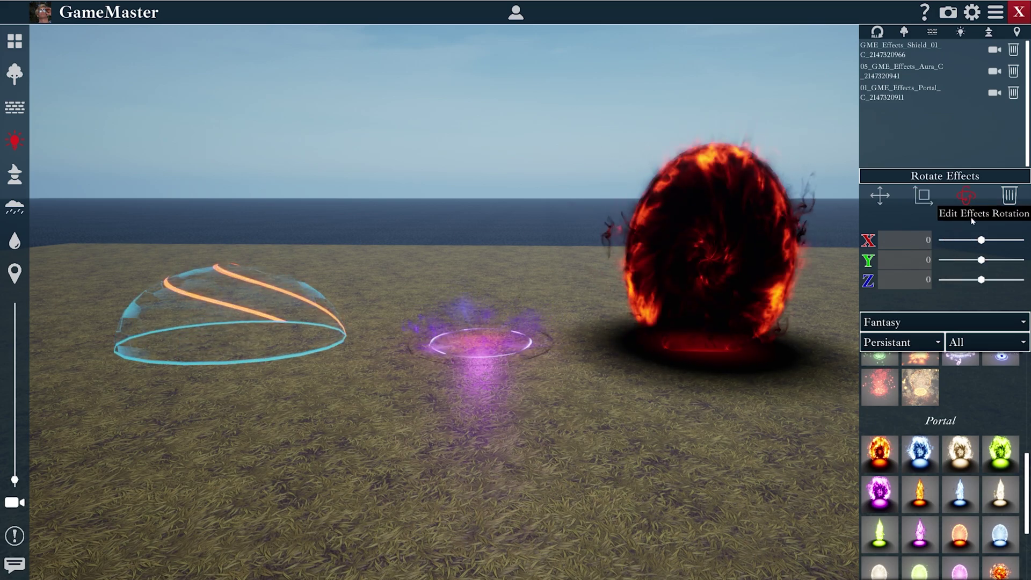
pyautogui.moveTo(980, 240)
pyautogui.mouseDown()
pyautogui.moveTo(1000, 241)
pyautogui.moveTo(981, 244)
pyautogui.mouseUp()
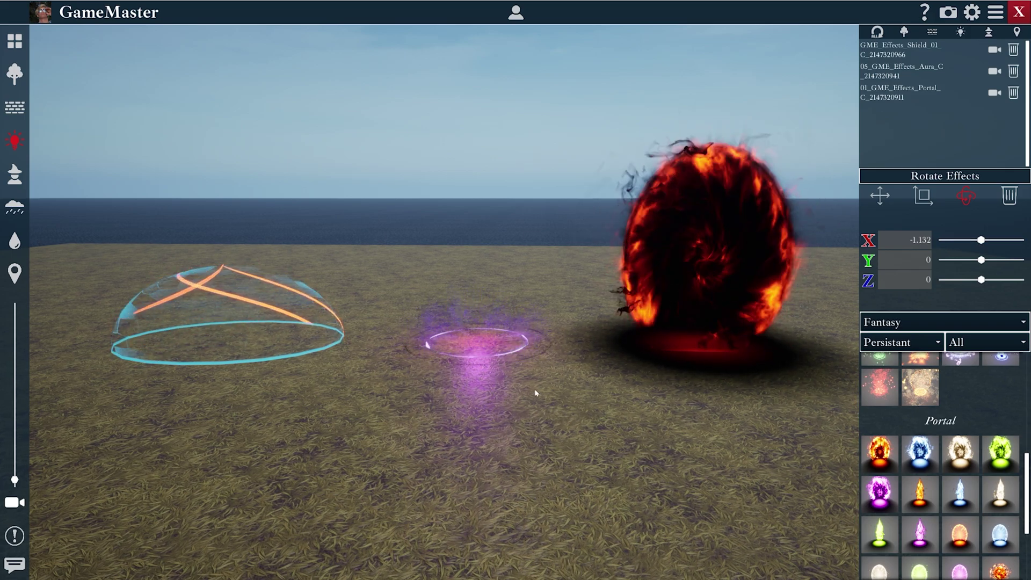
# - Sweep the time of day through sunset and daytime to night, adjusting sun inclination and enlarging the moon
pyautogui.click(13, 212)
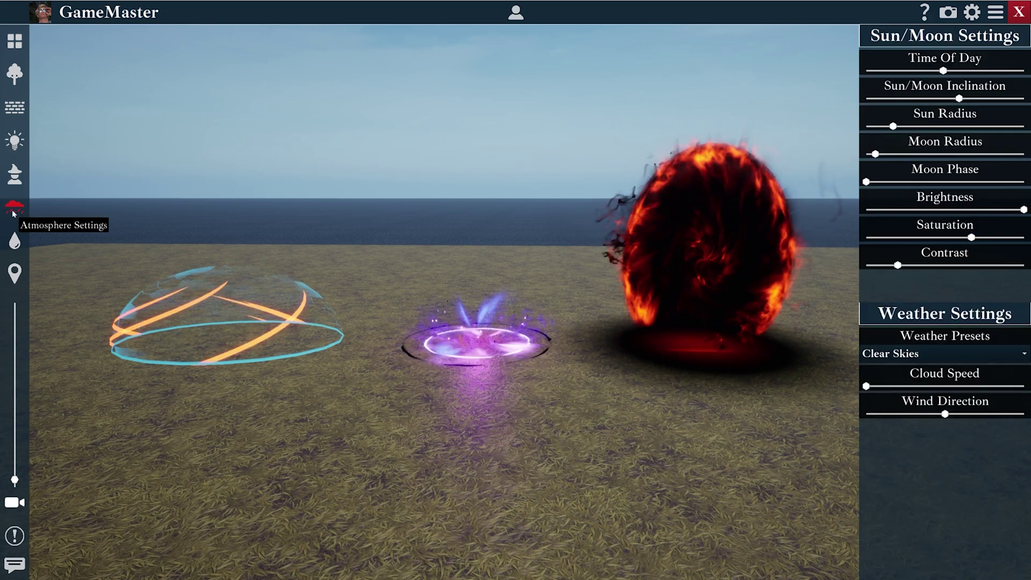
pyautogui.moveTo(940, 72); pyautogui.dragTo(897, 70)
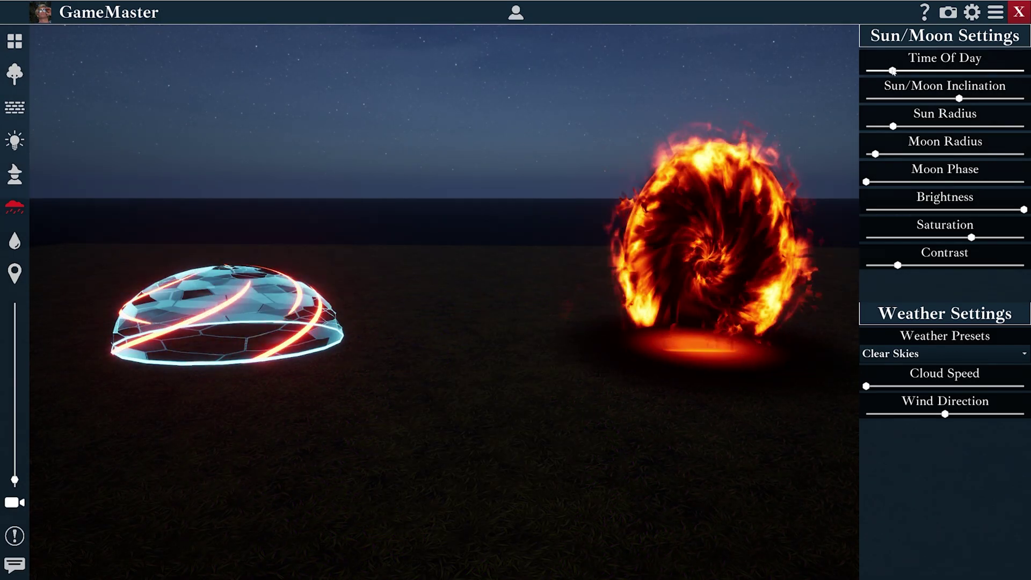
pyautogui.moveTo(893, 71); pyautogui.dragTo(908, 72)
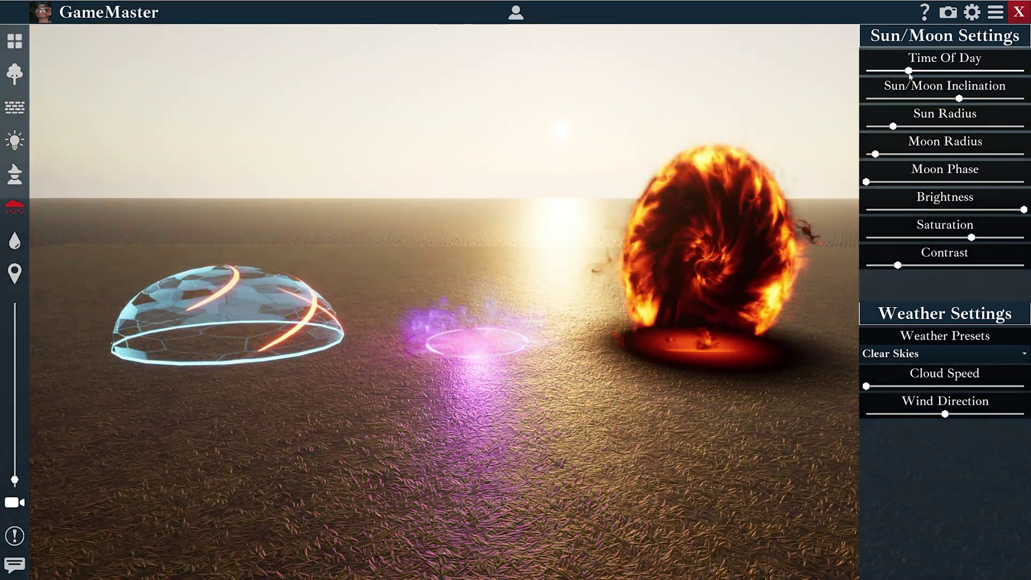
pyautogui.moveTo(952, 98); pyautogui.dragTo(928, 126)
pyautogui.moveTo(909, 71); pyautogui.dragTo(988, 71)
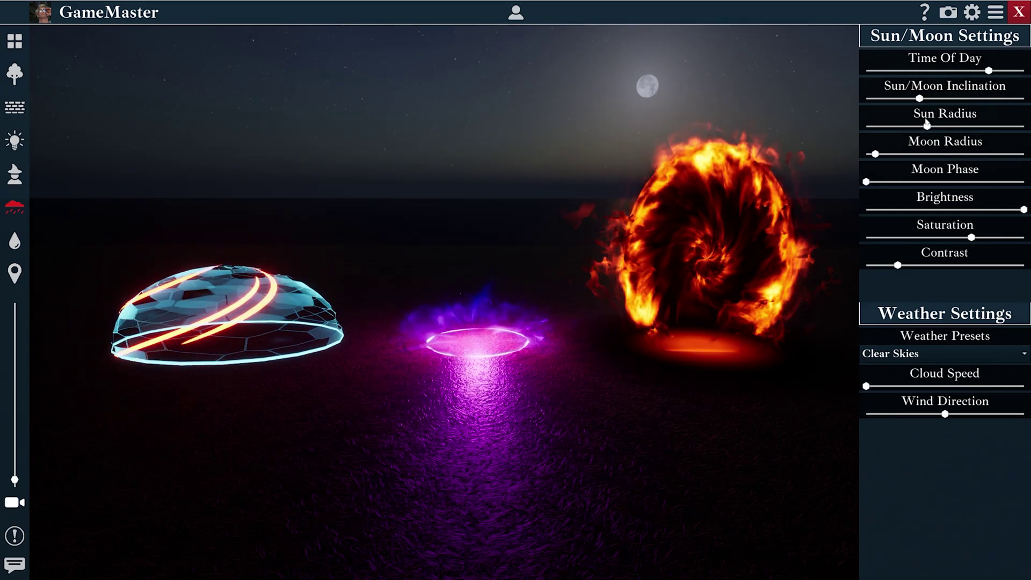
pyautogui.moveTo(898, 153); pyautogui.dragTo(879, 189)
# - Return the scene to daylight, lower brightness from maximum and raise contrast toward its midpoint
pyautogui.moveTo(988, 70); pyautogui.dragTo(936, 71)
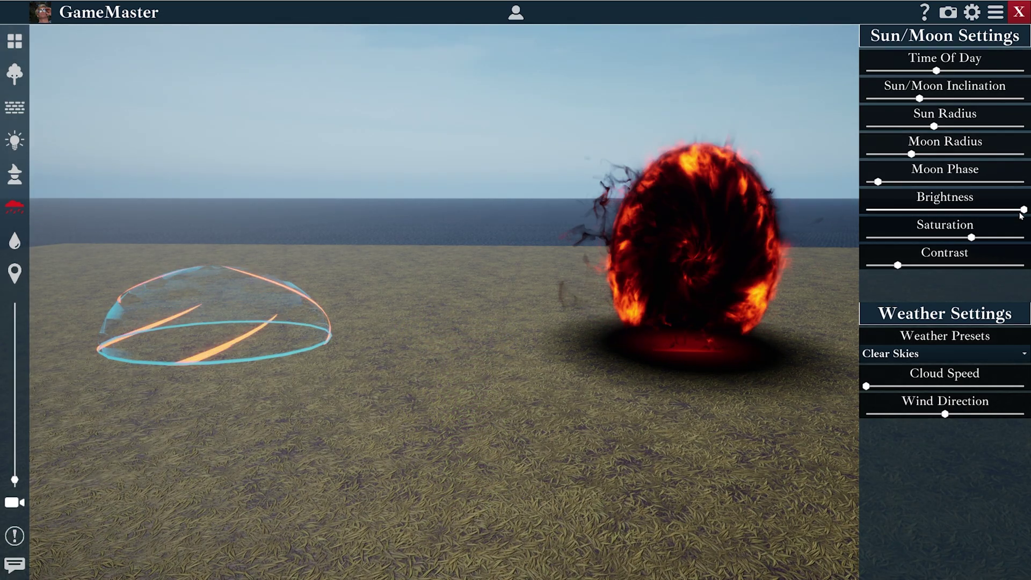
pyautogui.moveTo(1022, 211); pyautogui.dragTo(986, 210)
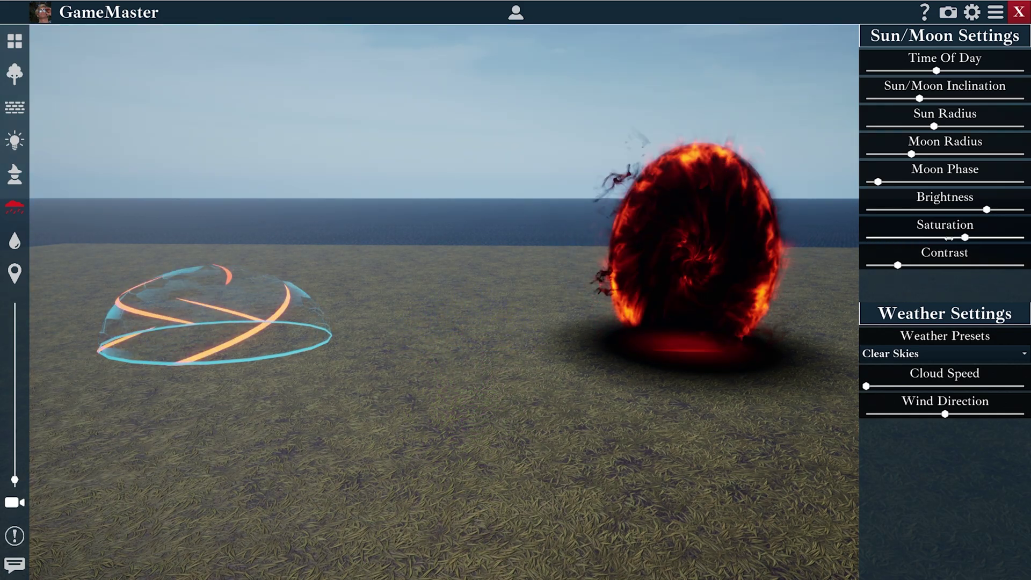
pyautogui.moveTo(898, 267); pyautogui.dragTo(959, 269)
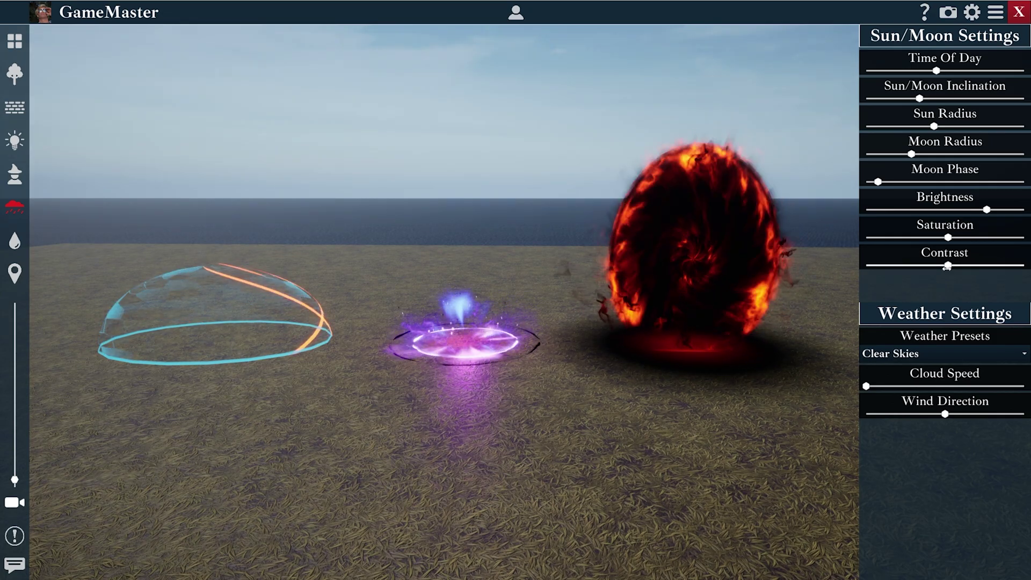
pyautogui.scroll(-3, 526, 448)
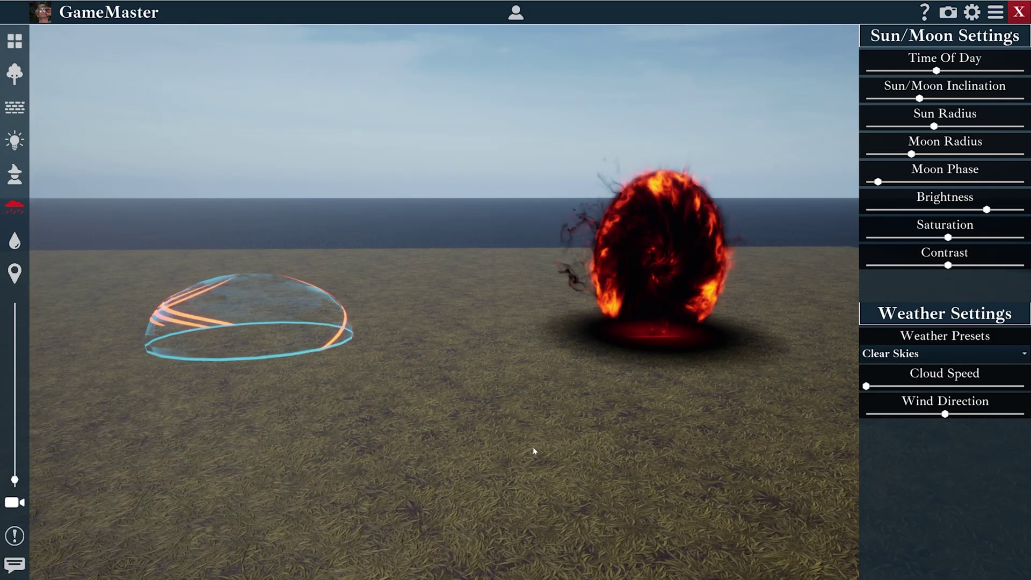
# - Tilt the view up over the scene, set weather to Partly Cloudy and speed up cloud drift
pyautogui.moveTo(534, 451); pyautogui.dragTo(729, 399, button='right')
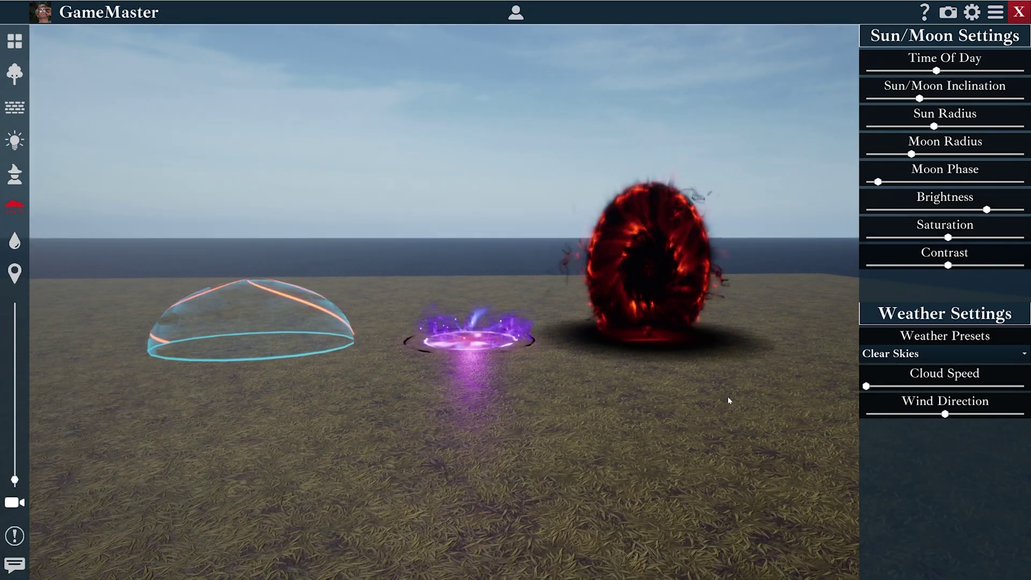
pyautogui.click(901, 354)
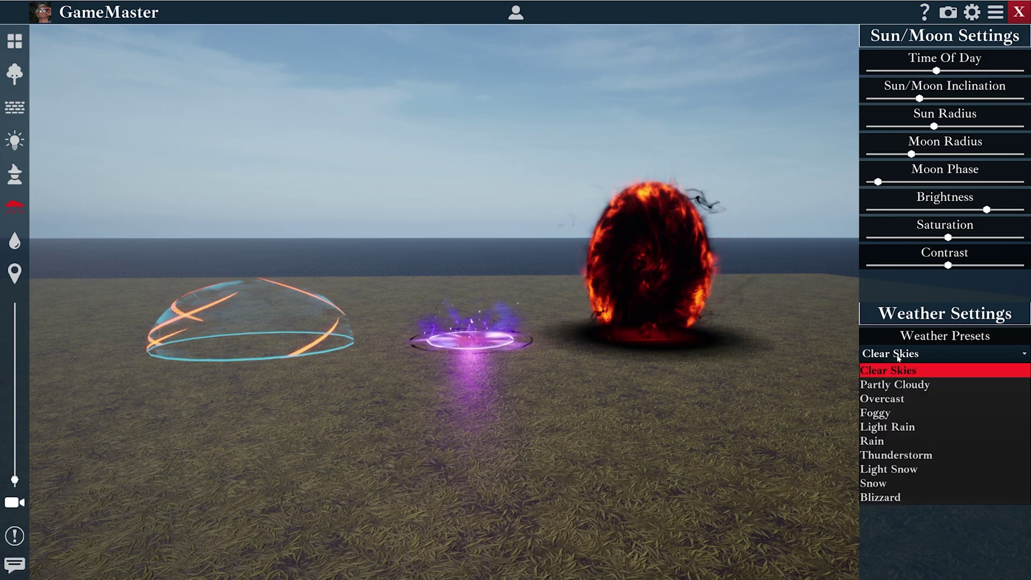
pyautogui.click(883, 384)
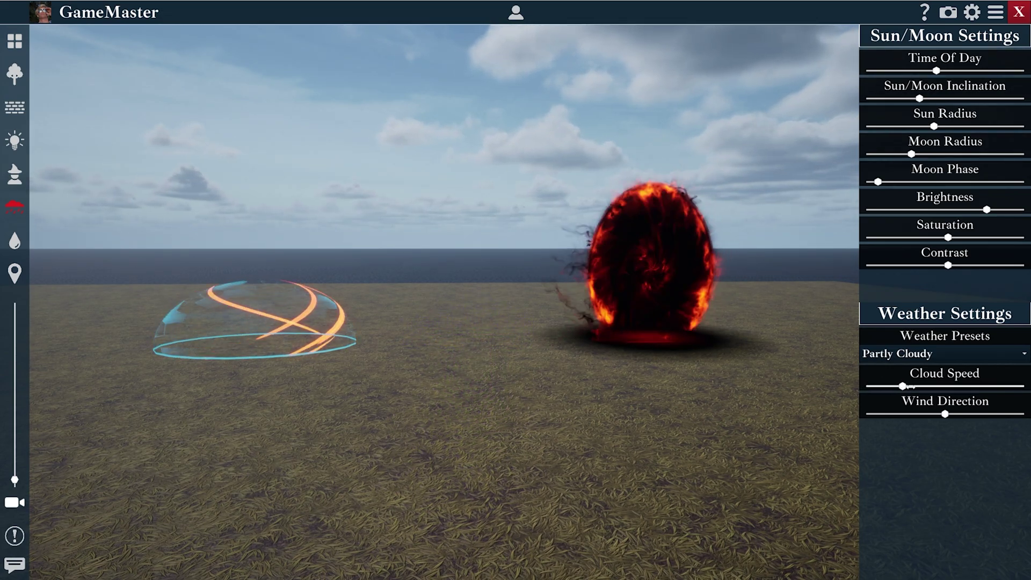
pyautogui.moveTo(932, 387)
pyautogui.mouseDown()
pyautogui.moveTo(954, 387)
pyautogui.moveTo(962, 414)
pyautogui.moveTo(1001, 414)
pyautogui.moveTo(922, 414)
pyautogui.moveTo(994, 414)
pyautogui.mouseUp()
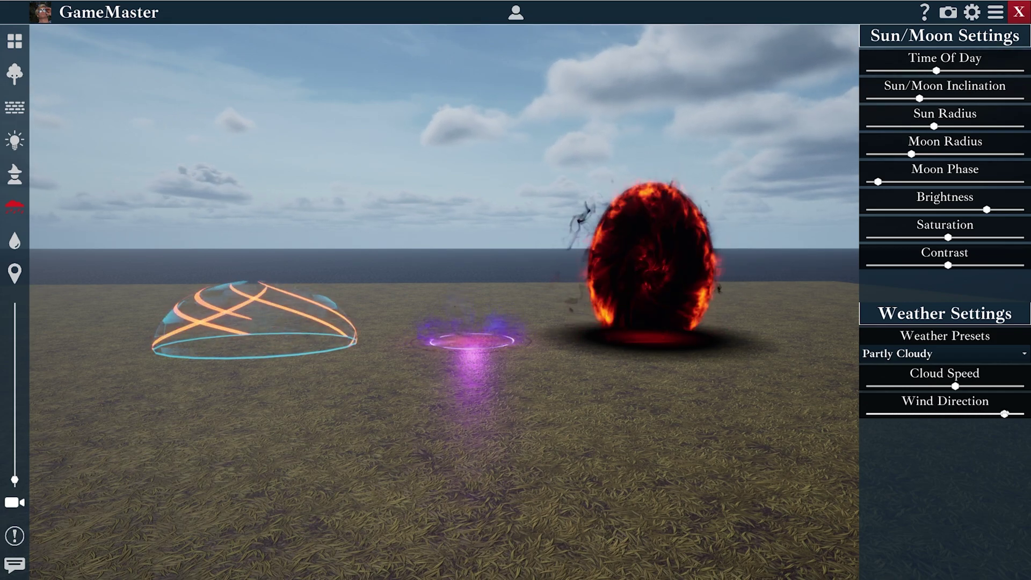
# - Step the weather preset through Overcast, Foggy and Light Rain, ending on Rain
pyautogui.click(903, 353)
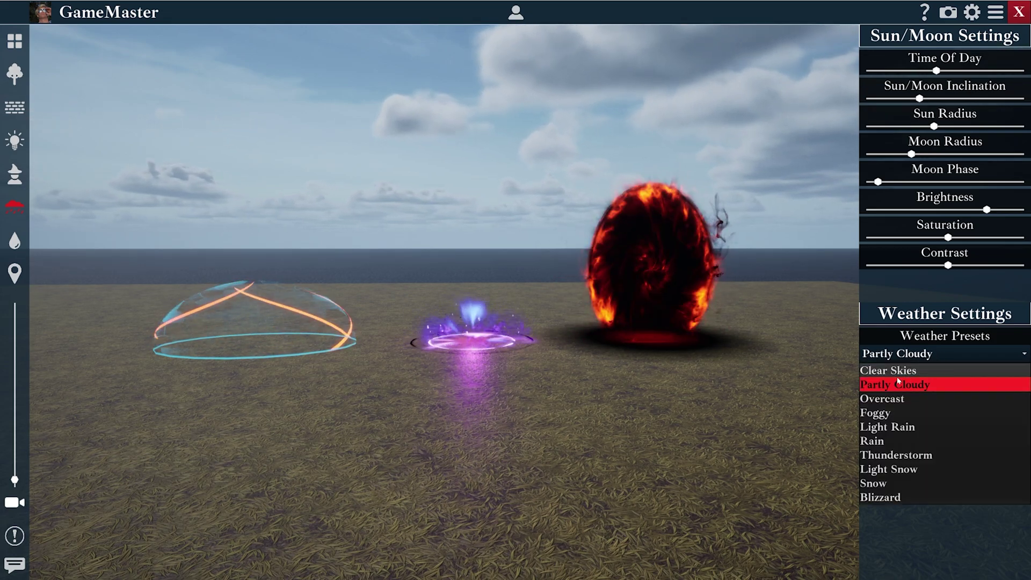
pyautogui.click(883, 399)
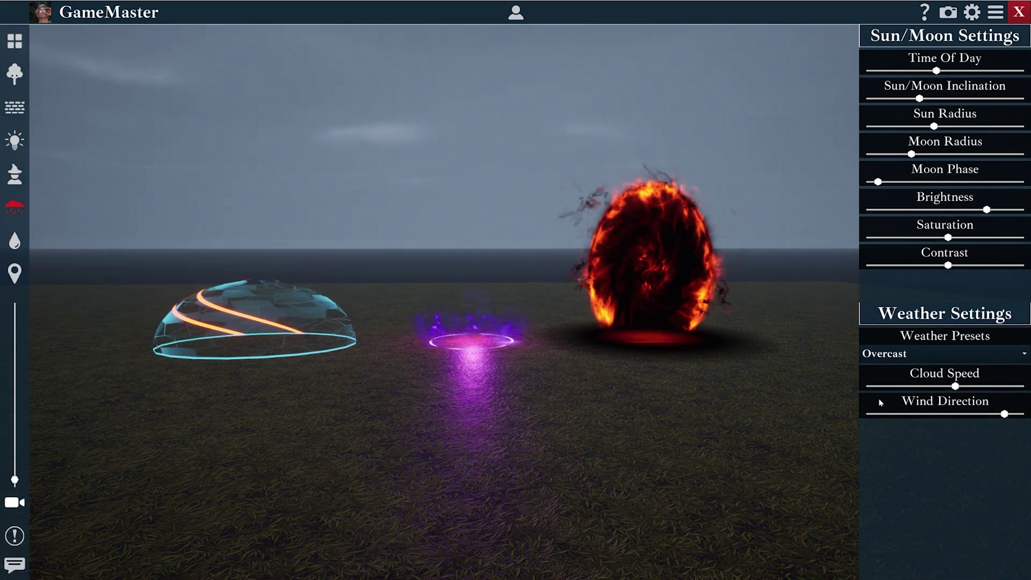
pyautogui.click(896, 352)
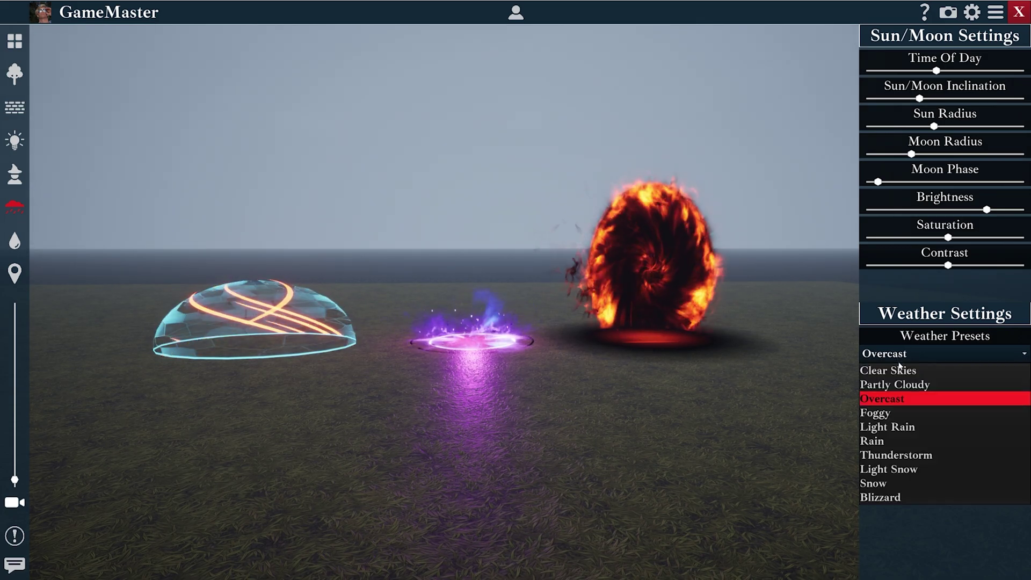
pyautogui.click(895, 413)
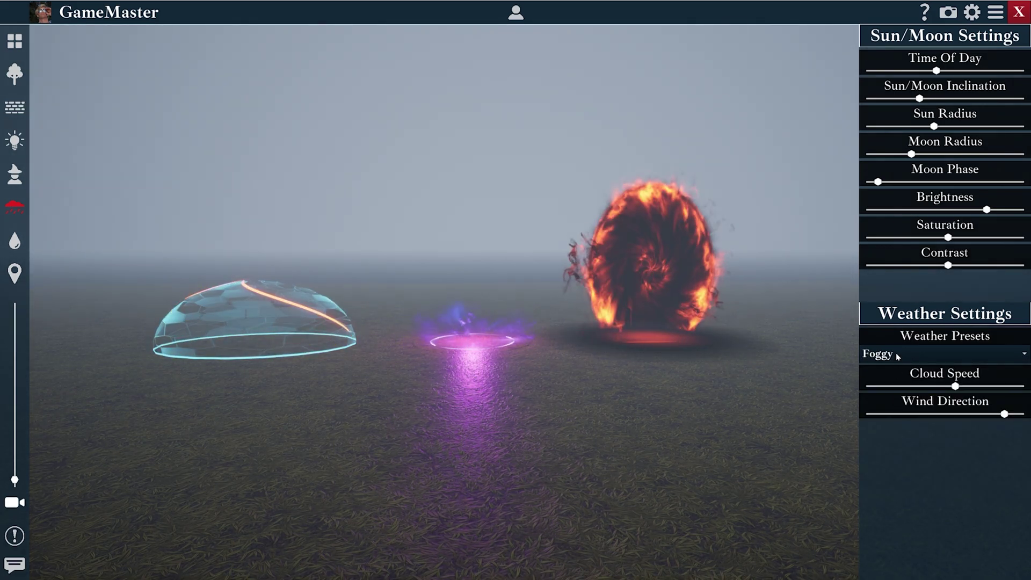
pyautogui.click(897, 356)
pyautogui.click(884, 428)
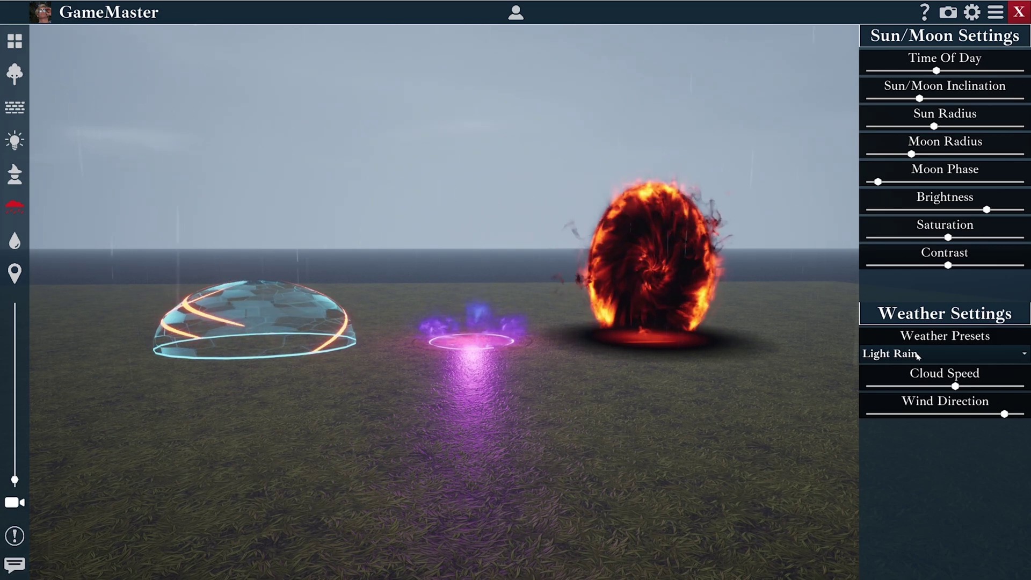
pyautogui.click(917, 355)
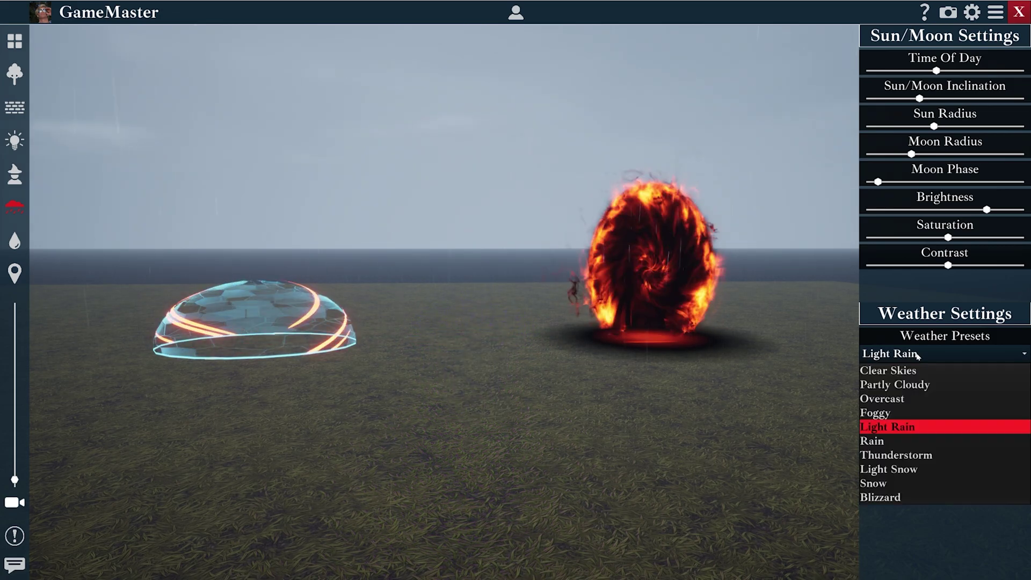
pyautogui.click(898, 441)
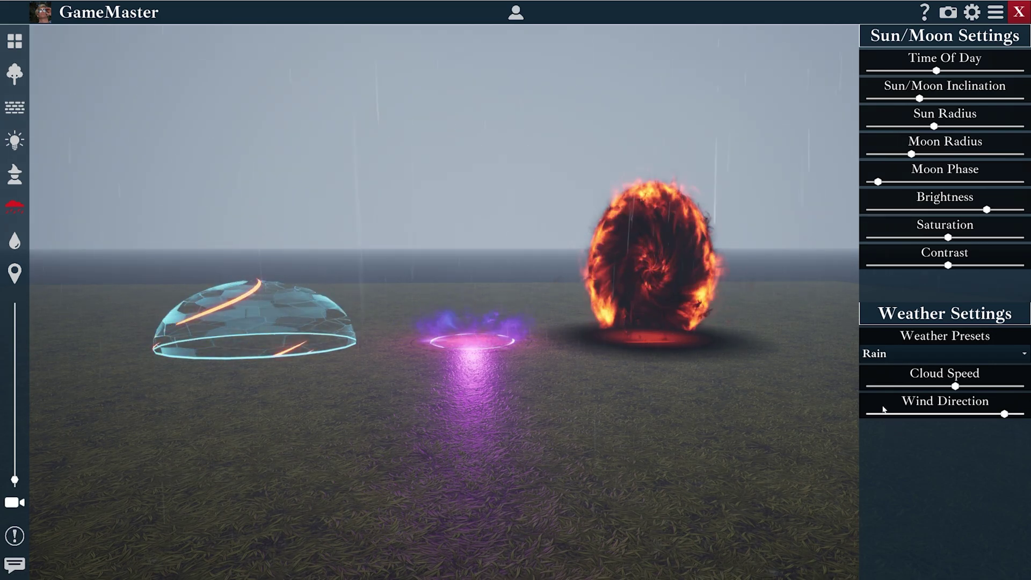
# - Switch the weather to Thunderstorm and orbit the camera around the dome, aura and portal
pyautogui.click(908, 358)
pyautogui.click(890, 454)
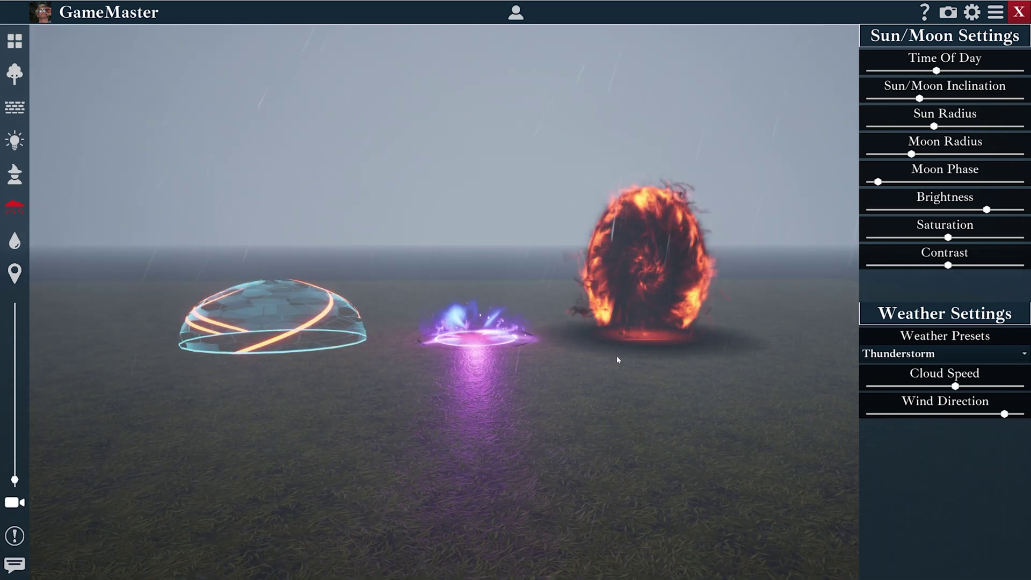
pyautogui.moveTo(621, 361); pyautogui.dragTo(661, 362, button='right')
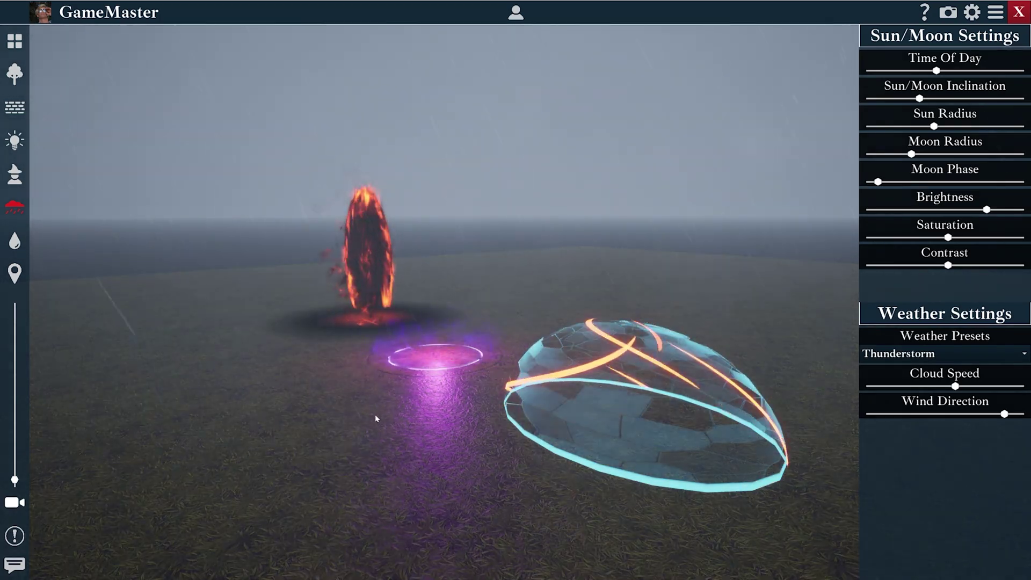
pyautogui.moveTo(374, 414); pyautogui.dragTo(197, 414, button='right')
# - Step the weather preset through Light Snow and Snow, ending on Blizzard
pyautogui.click(944, 353)
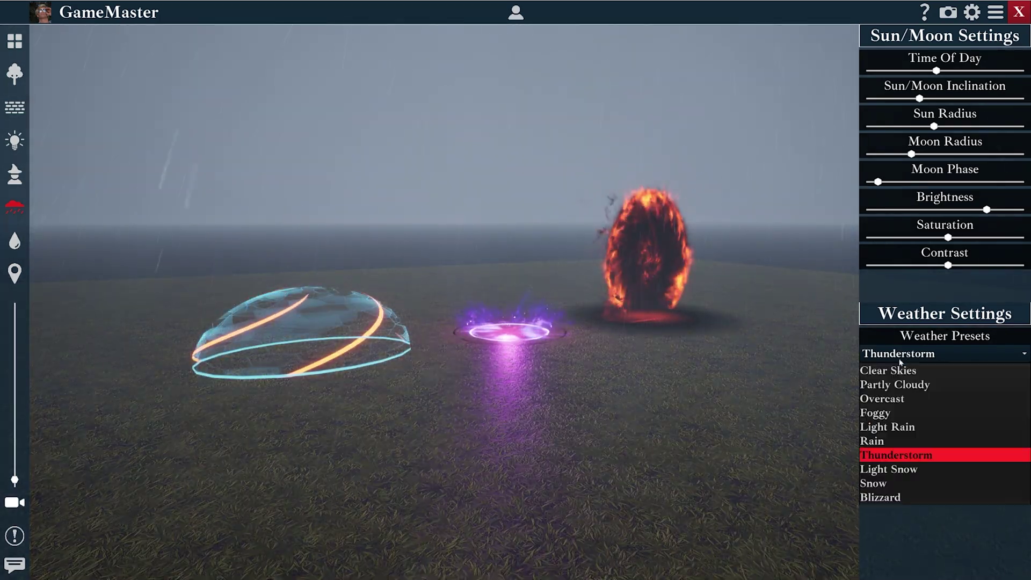
pyautogui.click(886, 470)
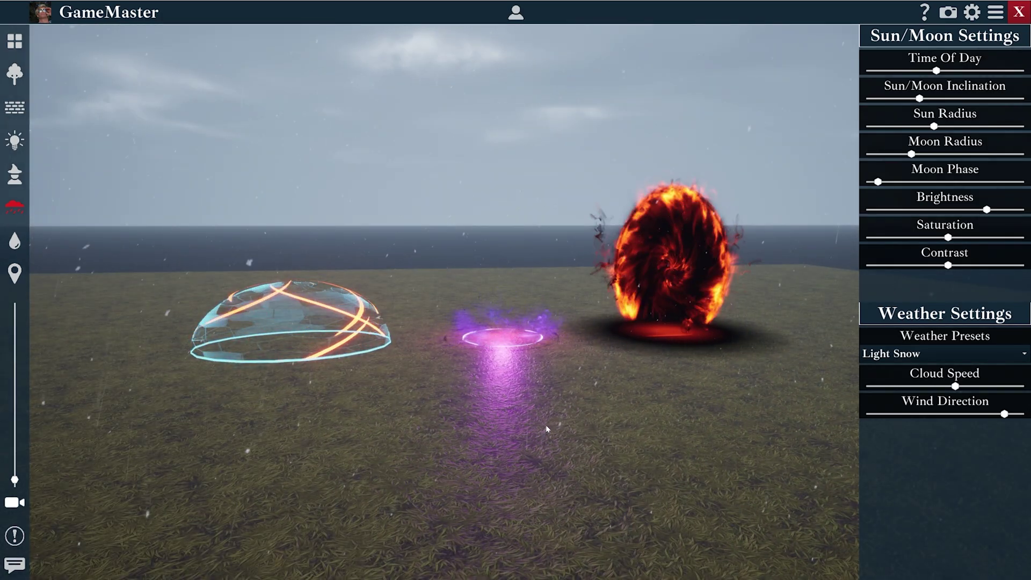
pyautogui.click(929, 352)
pyautogui.click(886, 482)
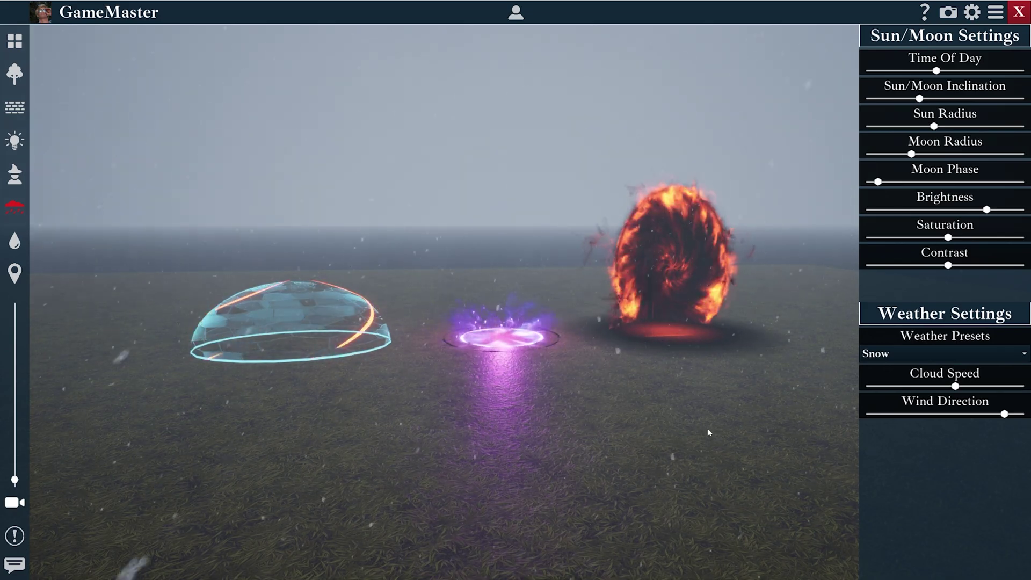
pyautogui.click(932, 359)
pyautogui.click(889, 500)
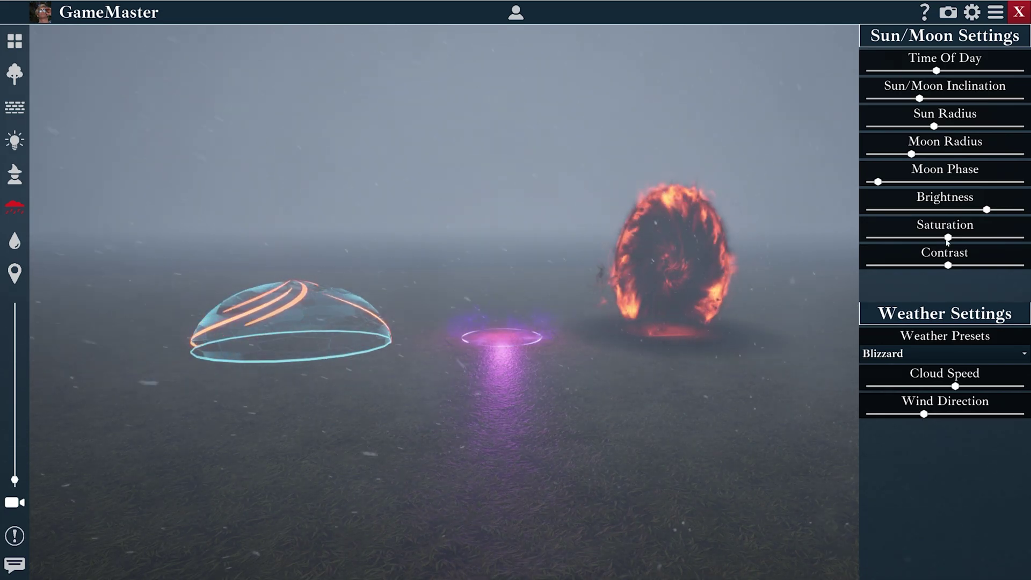
pyautogui.click(890, 357)
# - Select Clear Skies and zoom the camera in slightly on the three effects
pyautogui.click(888, 371)
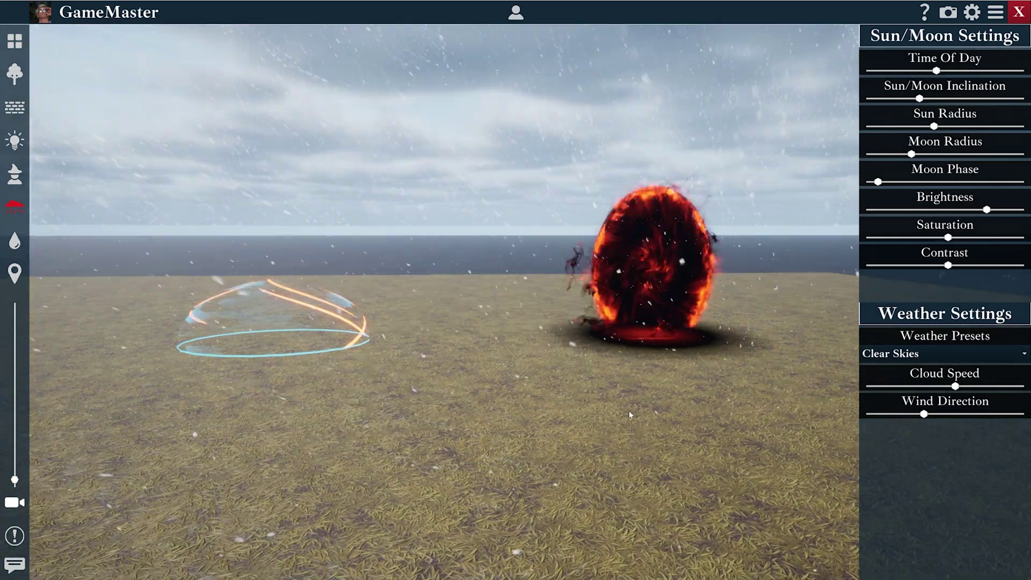
pyautogui.scroll(2, 620, 427)
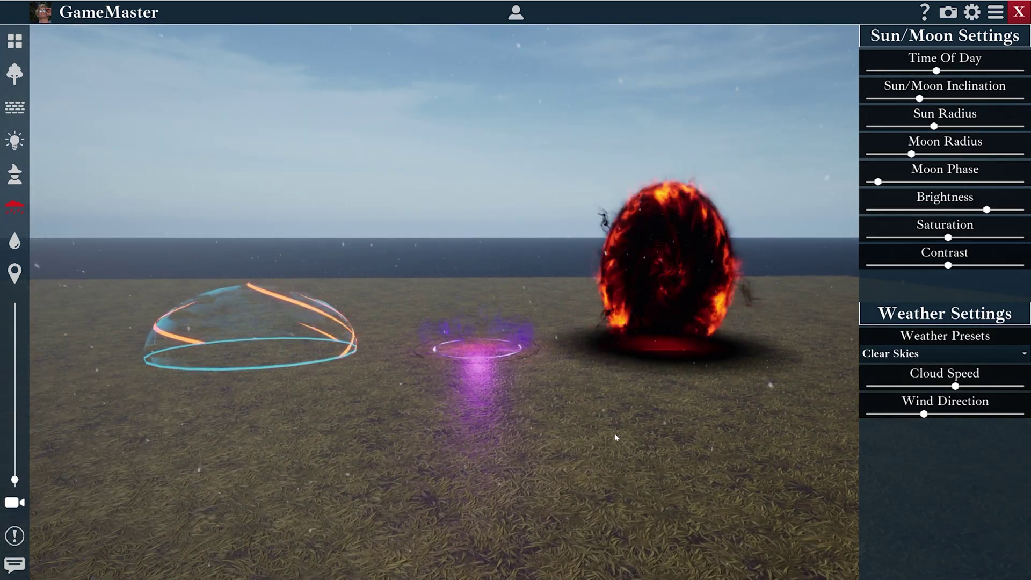